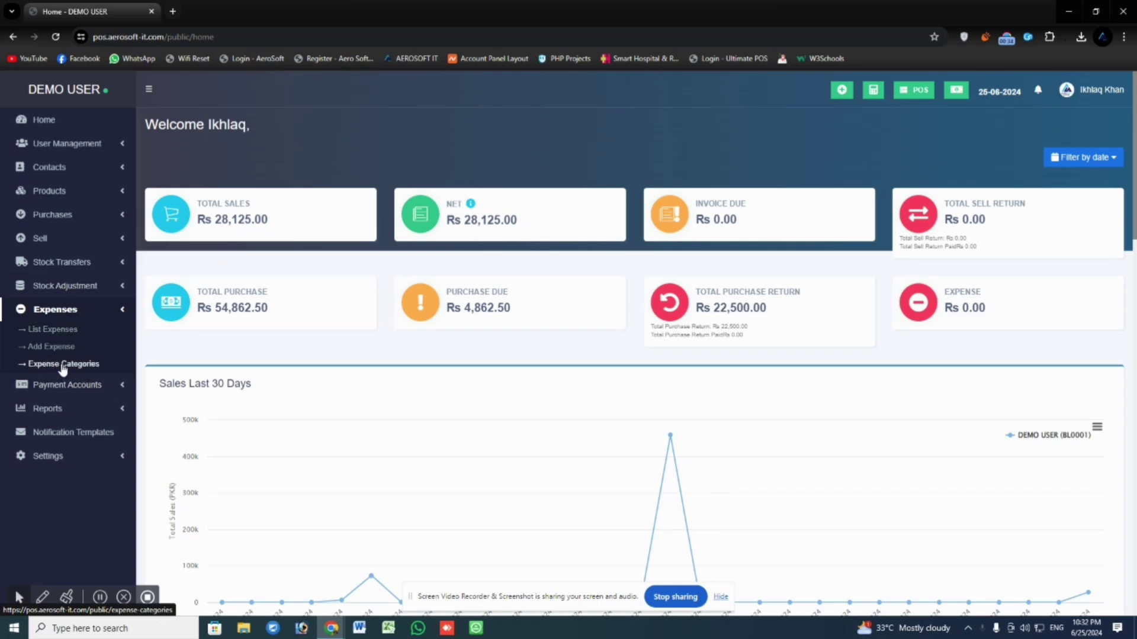
Open the expense categories and view the form for adding a new category, closing it without saving
click(62, 364)
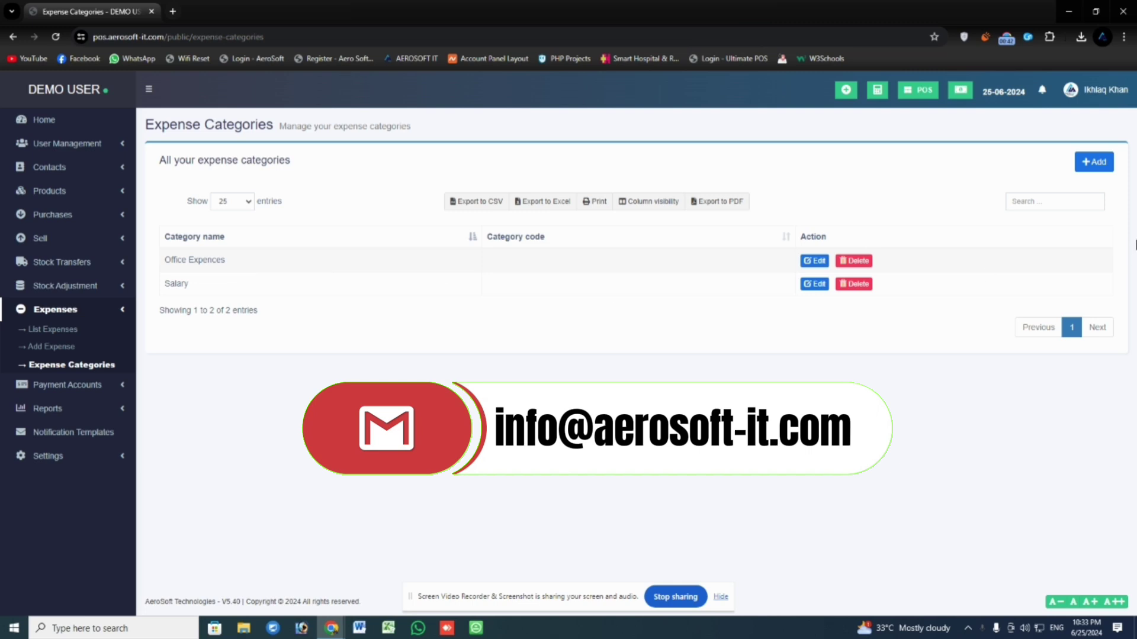
click(1092, 162)
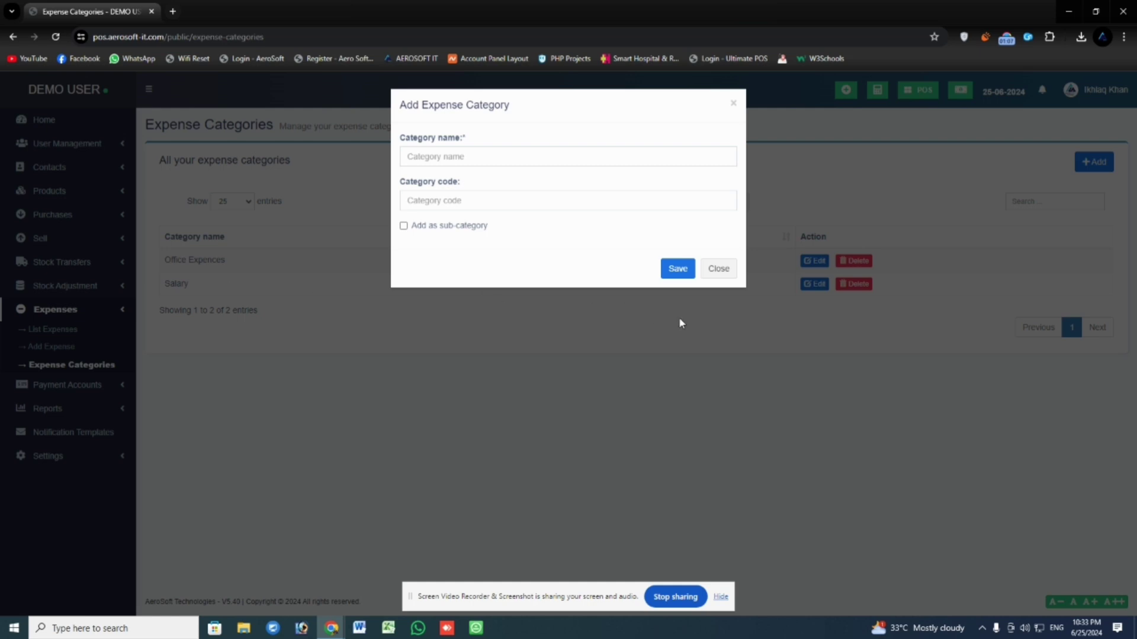
click(718, 268)
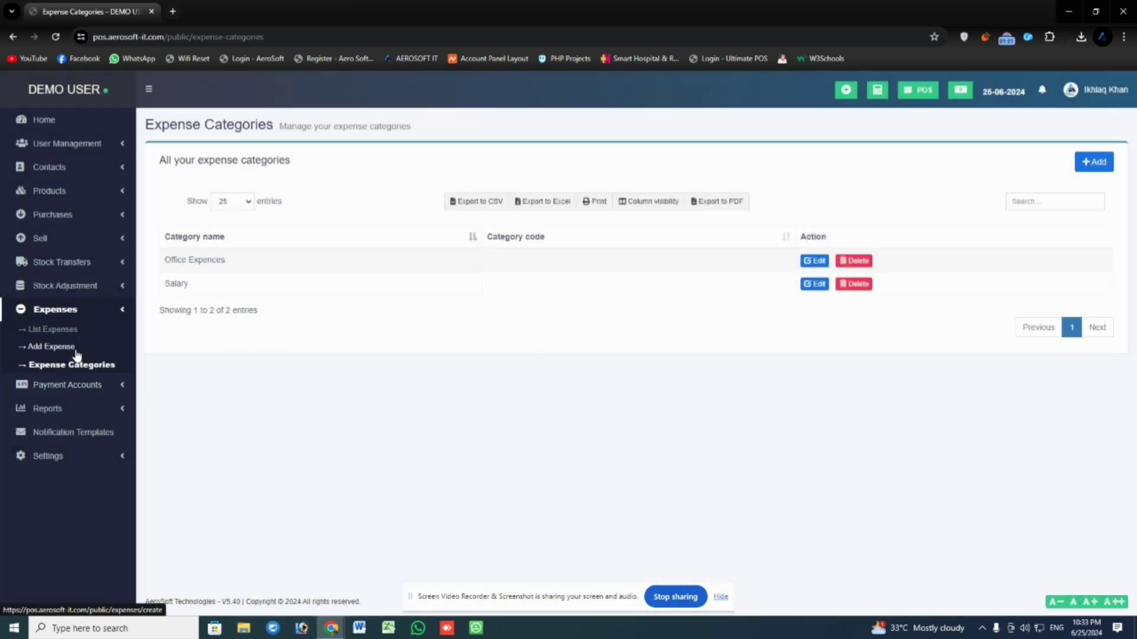
Start a new expense with the expense category Salary and the sub category None
click(96, 315)
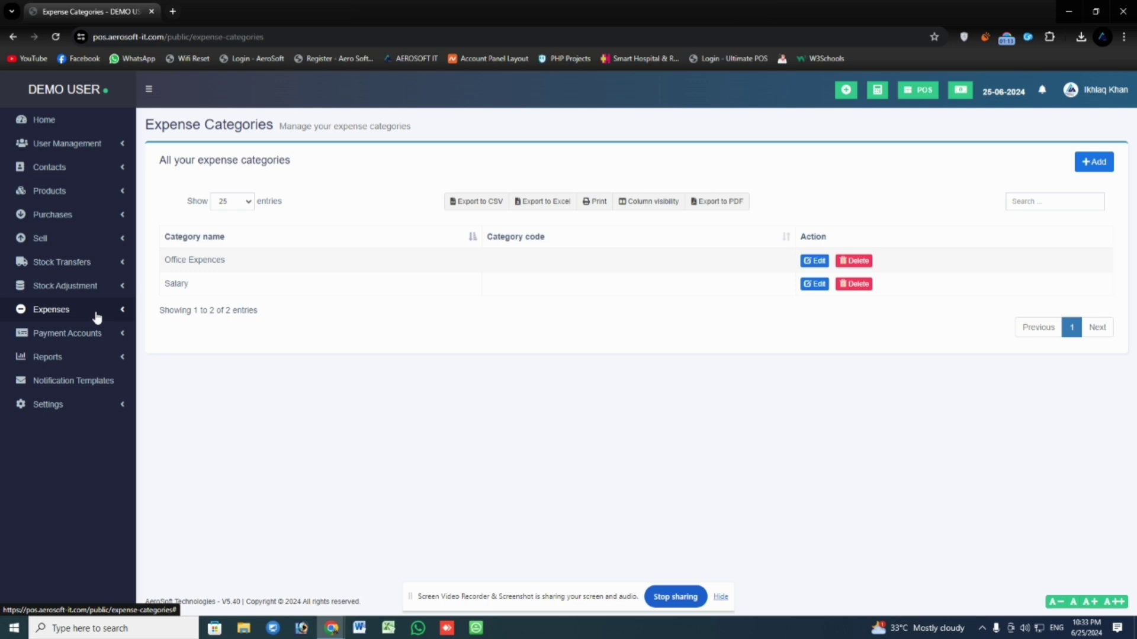
click(97, 318)
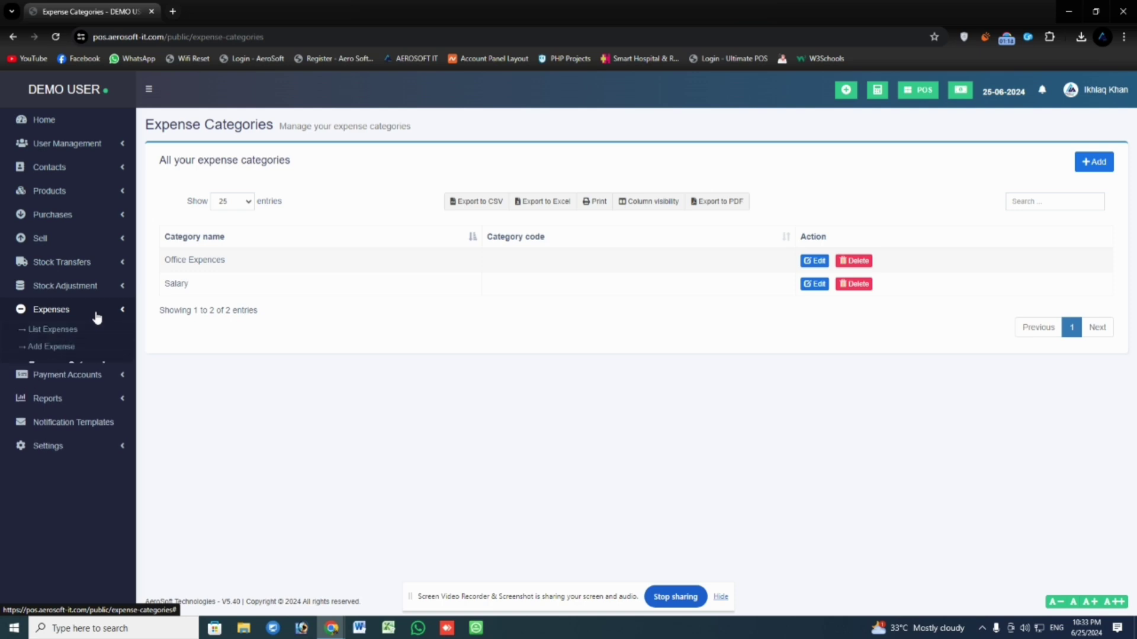
click(61, 355)
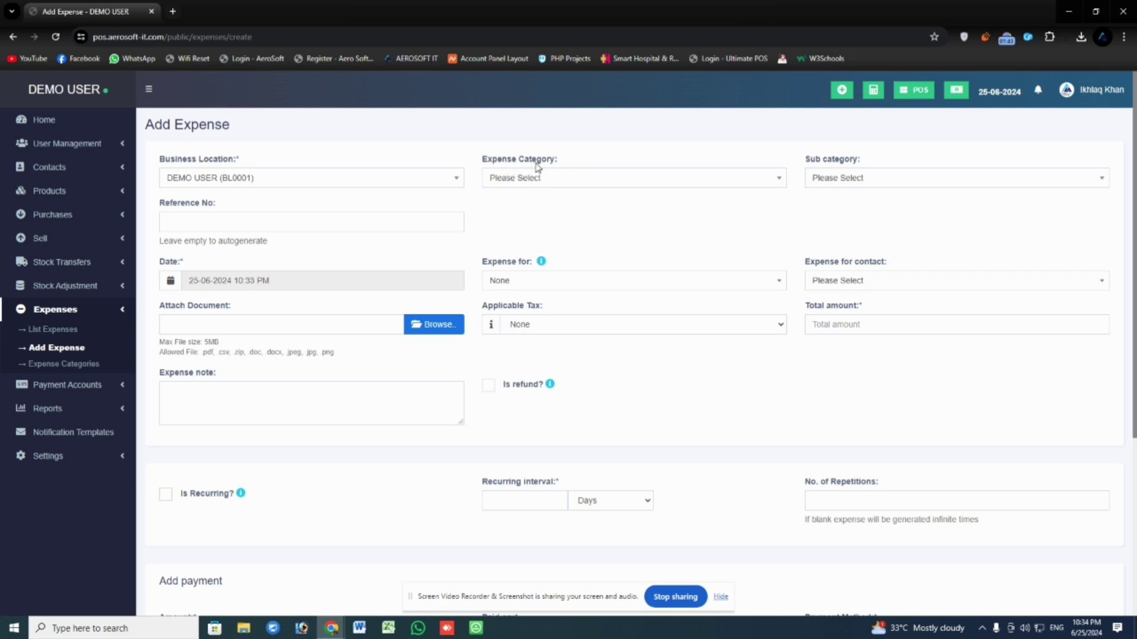
click(578, 181)
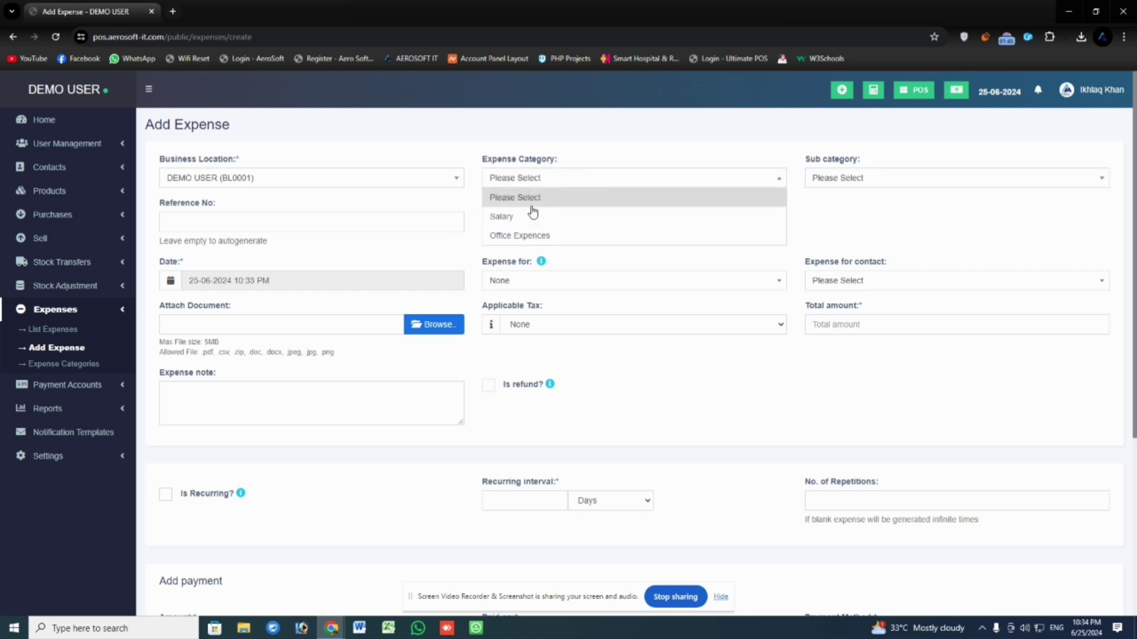
click(567, 217)
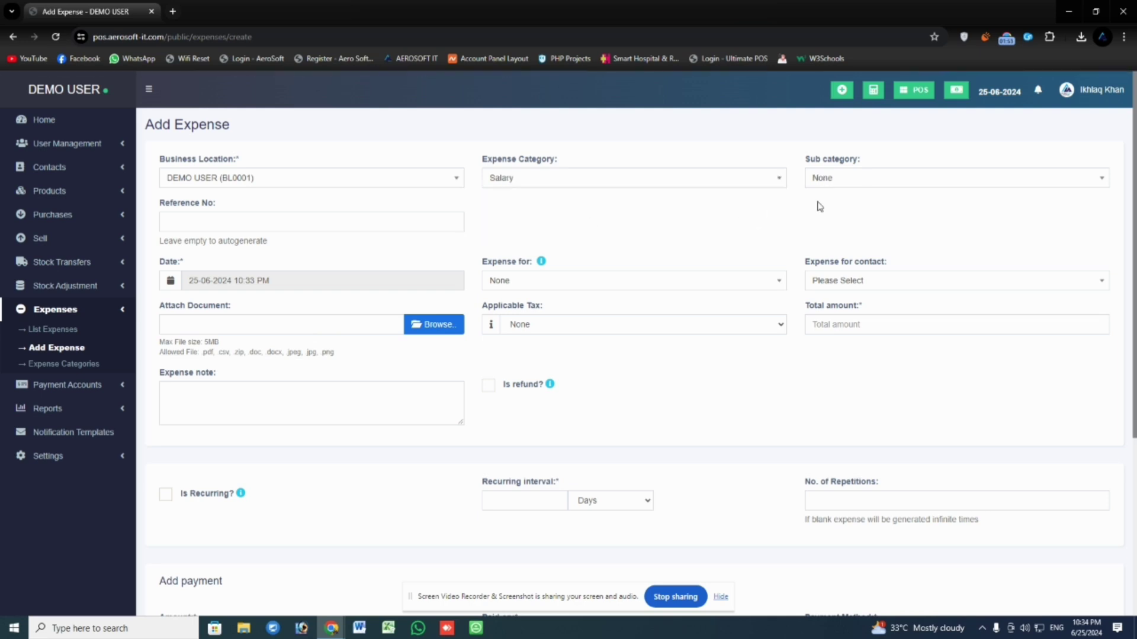
click(859, 181)
click(845, 203)
Set the expense to be for the third listed employee and view the available contacts without choosing one
click(546, 283)
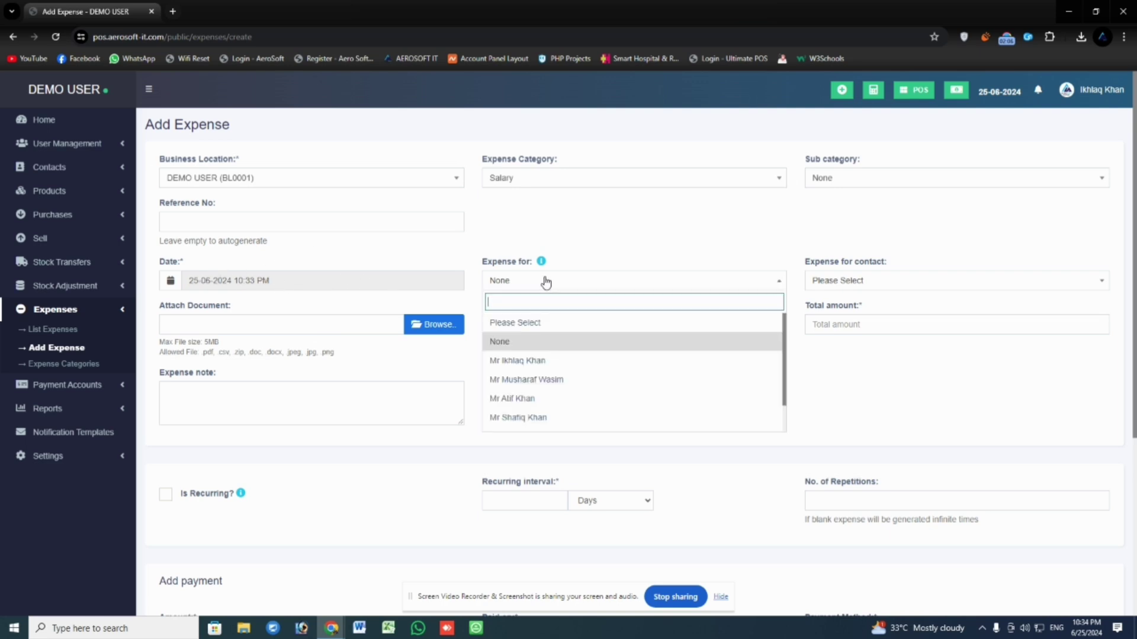
click(546, 399)
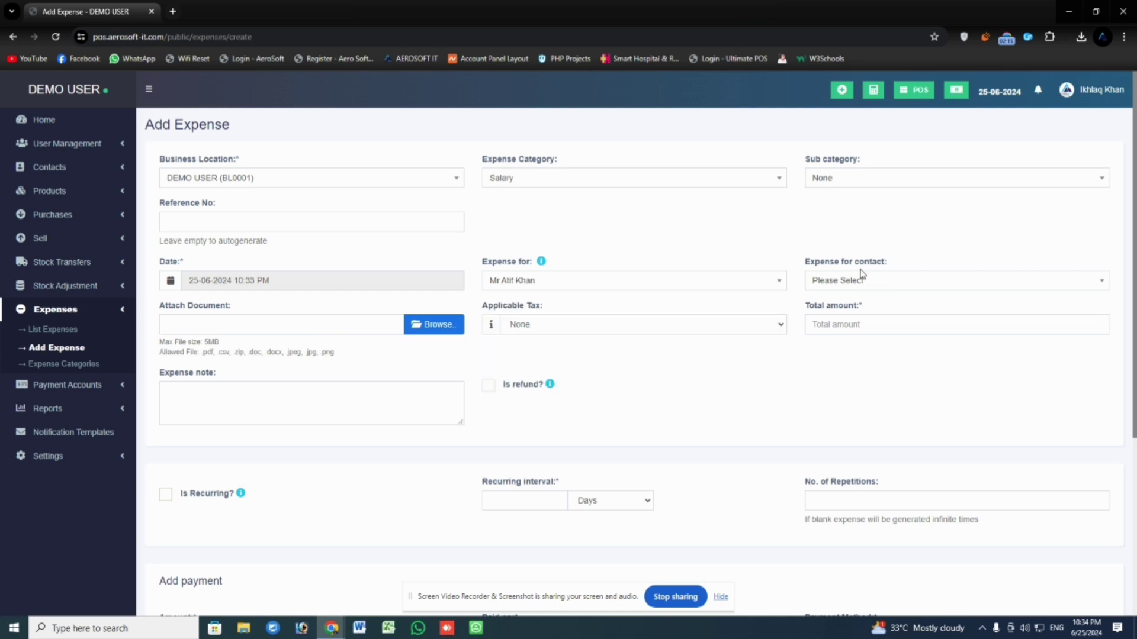
click(877, 280)
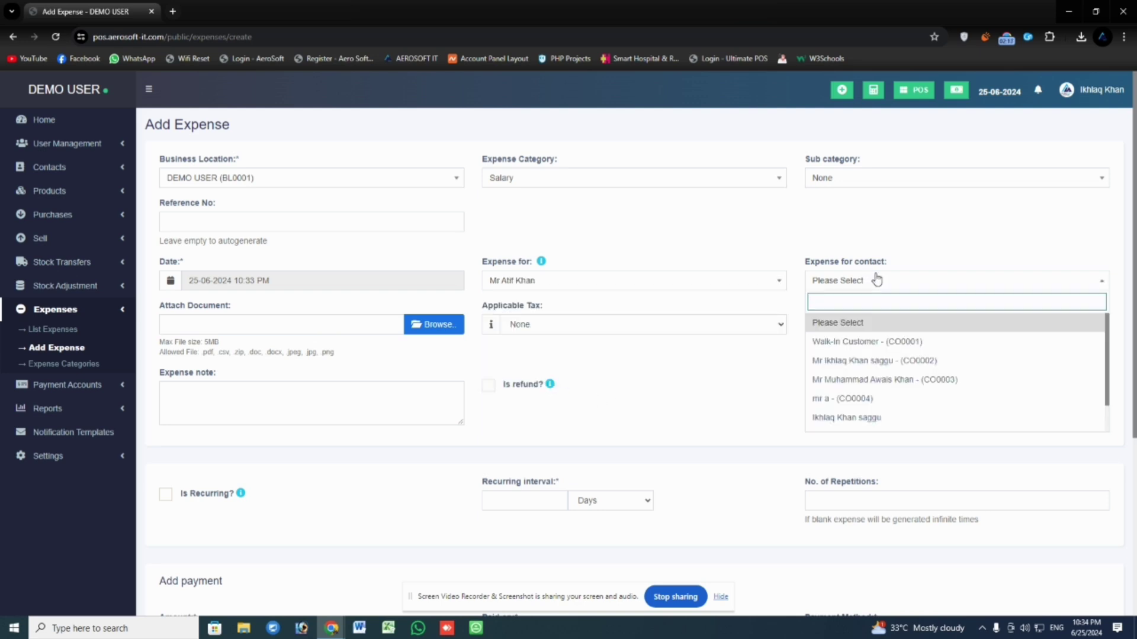
scroll(888, 333, down, 1)
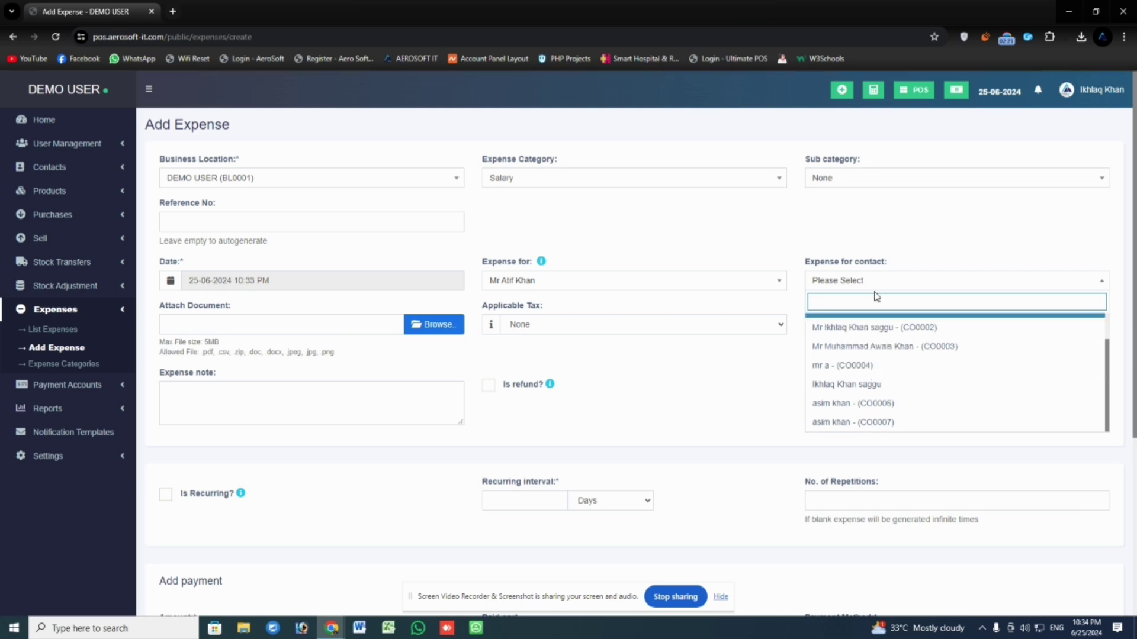
click(745, 382)
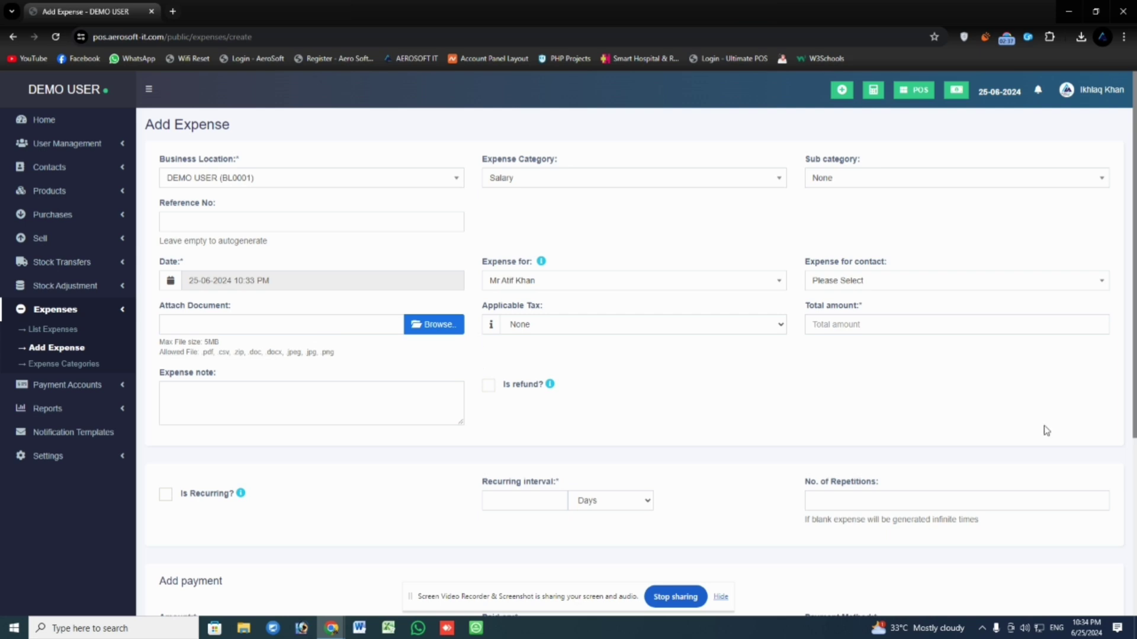
Set the expense's total amount to 5000 and place the cursor in the expense note
click(841, 324)
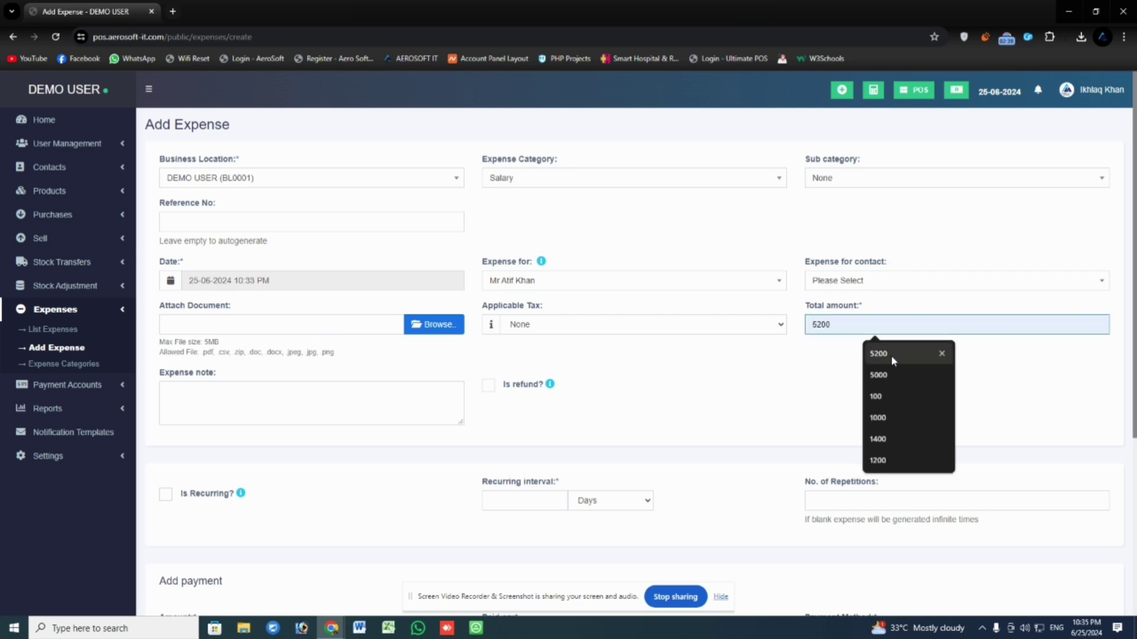
click(878, 375)
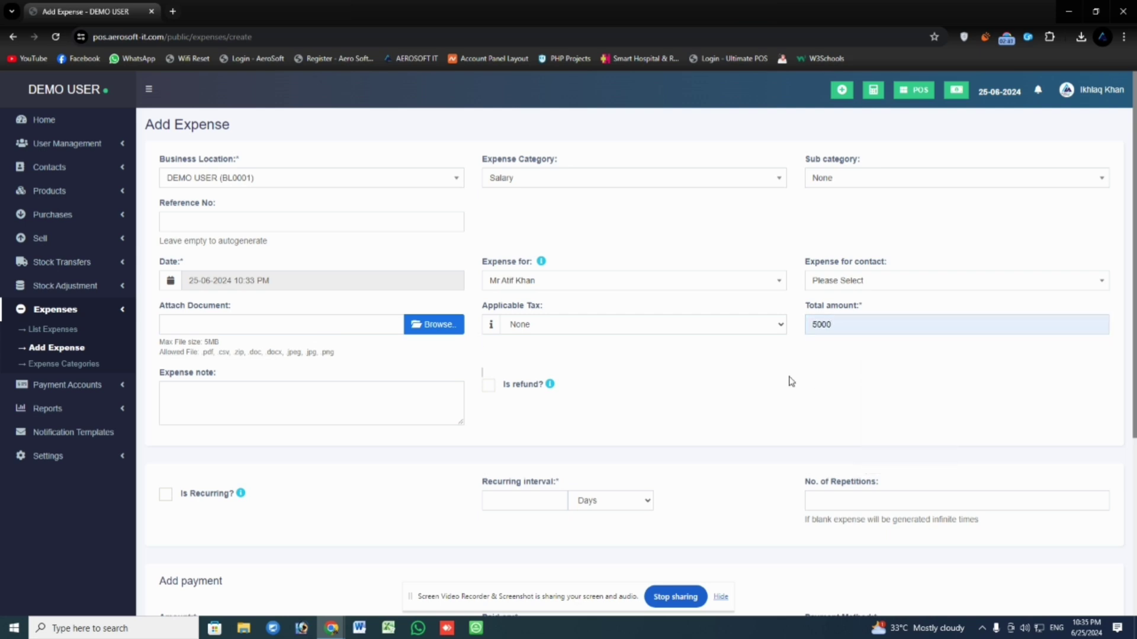
click(208, 403)
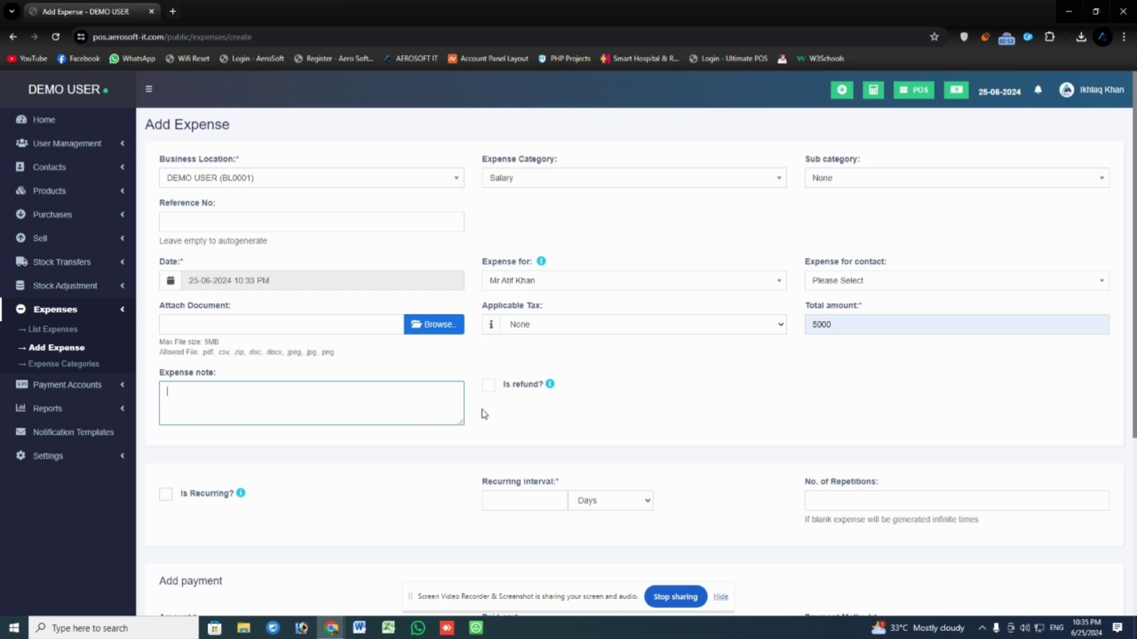
Try marking the expense as recurring with the interval unit Days, leaving the interval blank
scroll(482, 413, down, 1)
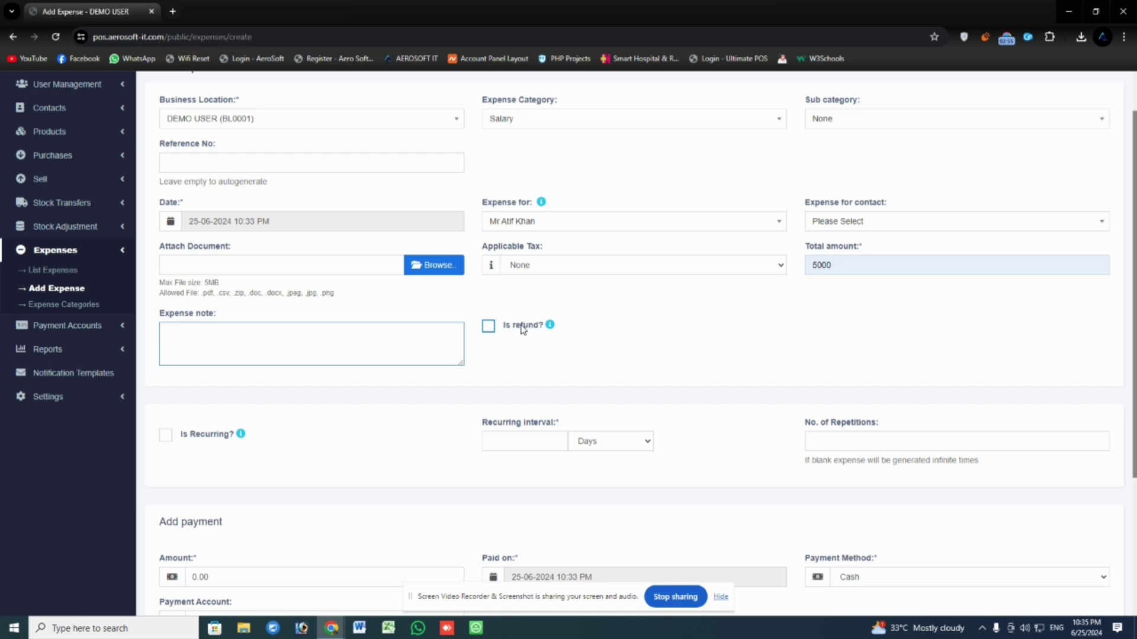
scroll(490, 371, down, 2)
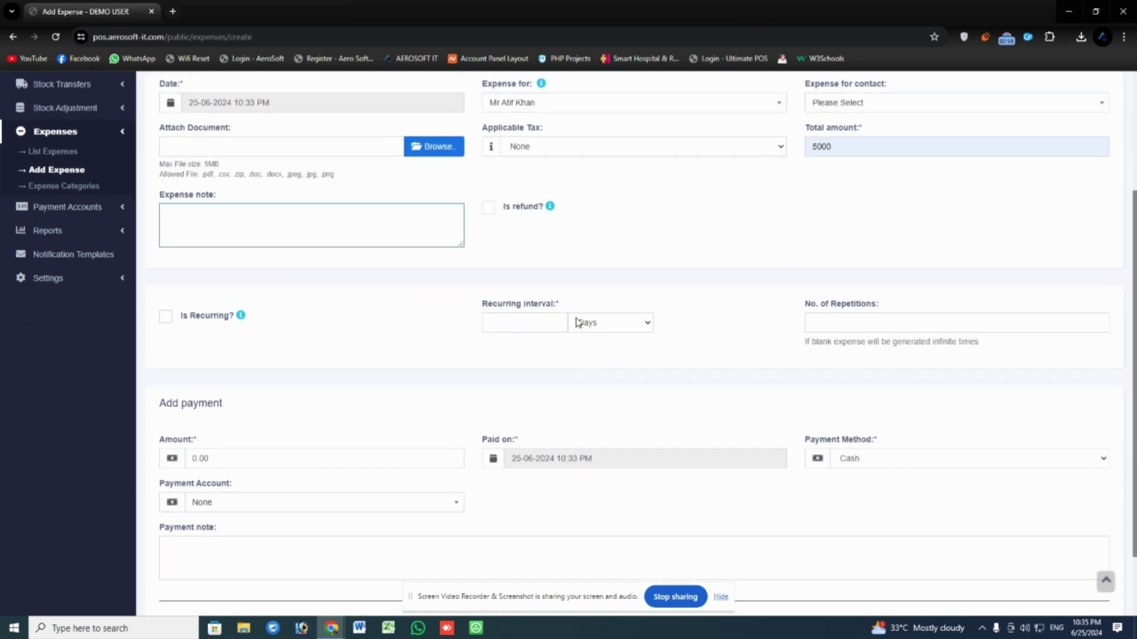
click(167, 318)
click(524, 325)
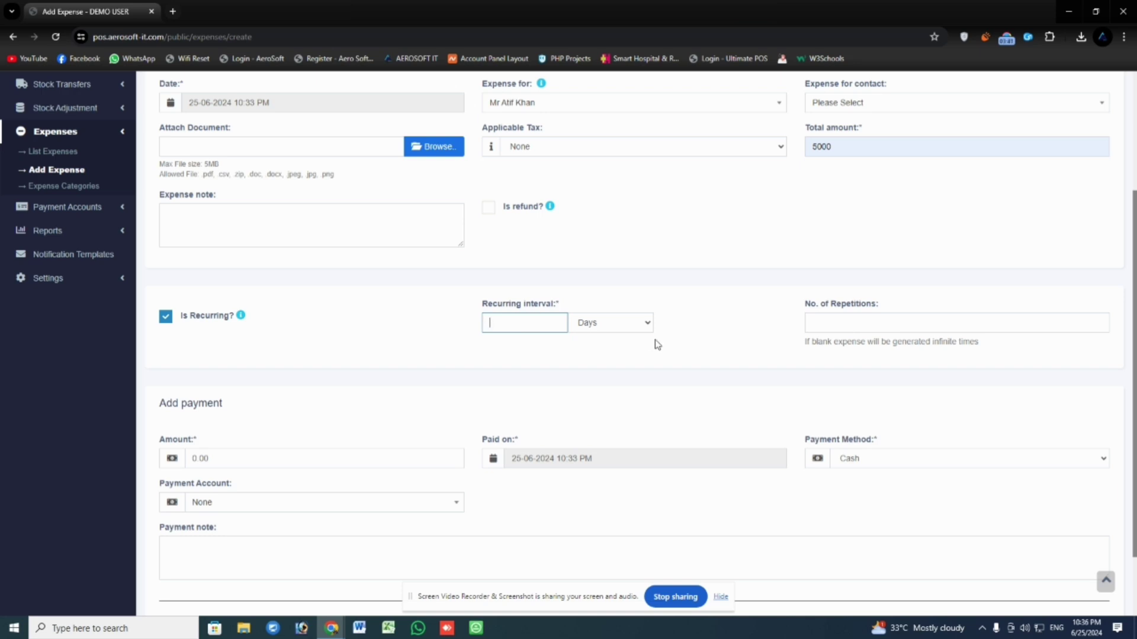
click(643, 323)
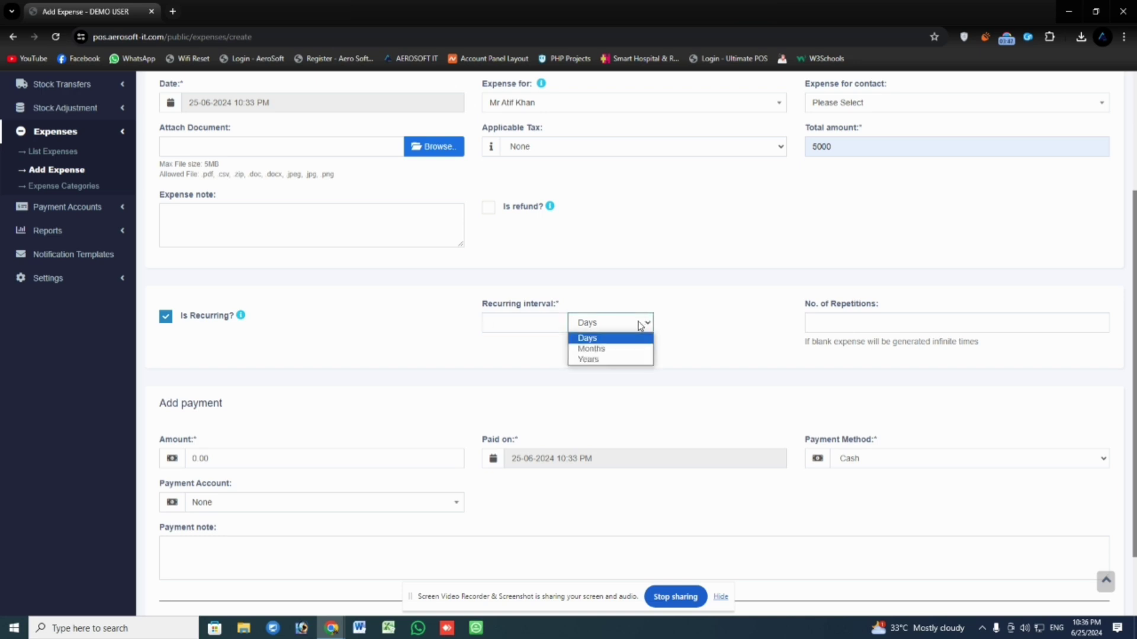
click(610, 337)
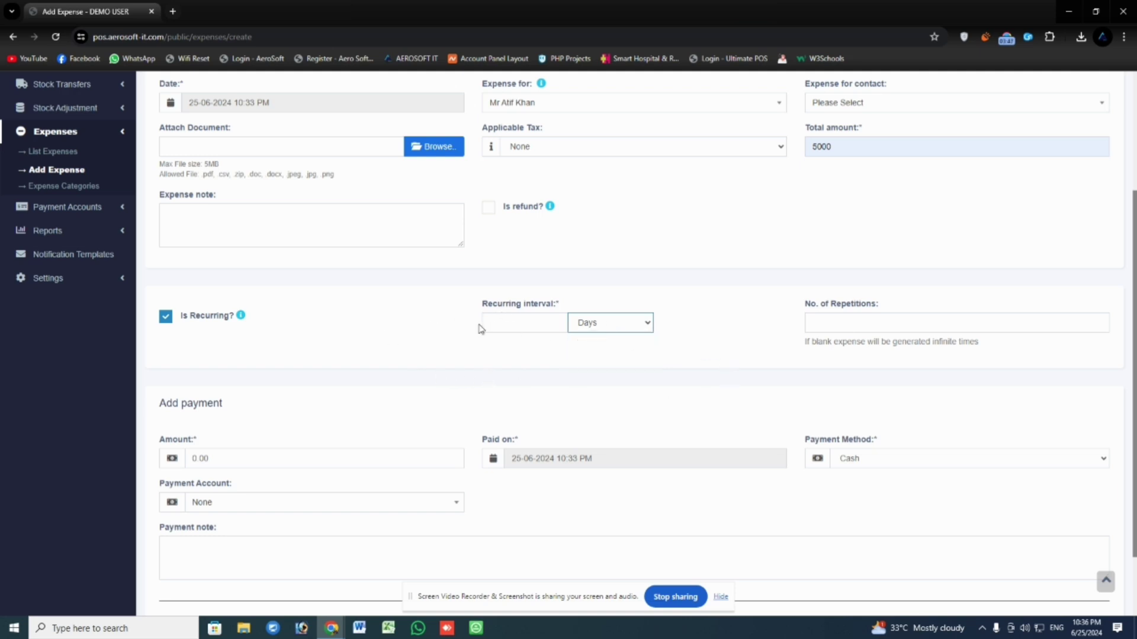
click(166, 319)
Examine the payment section's amount field and payment account options against the expense's total amount
scroll(573, 365, down, 1)
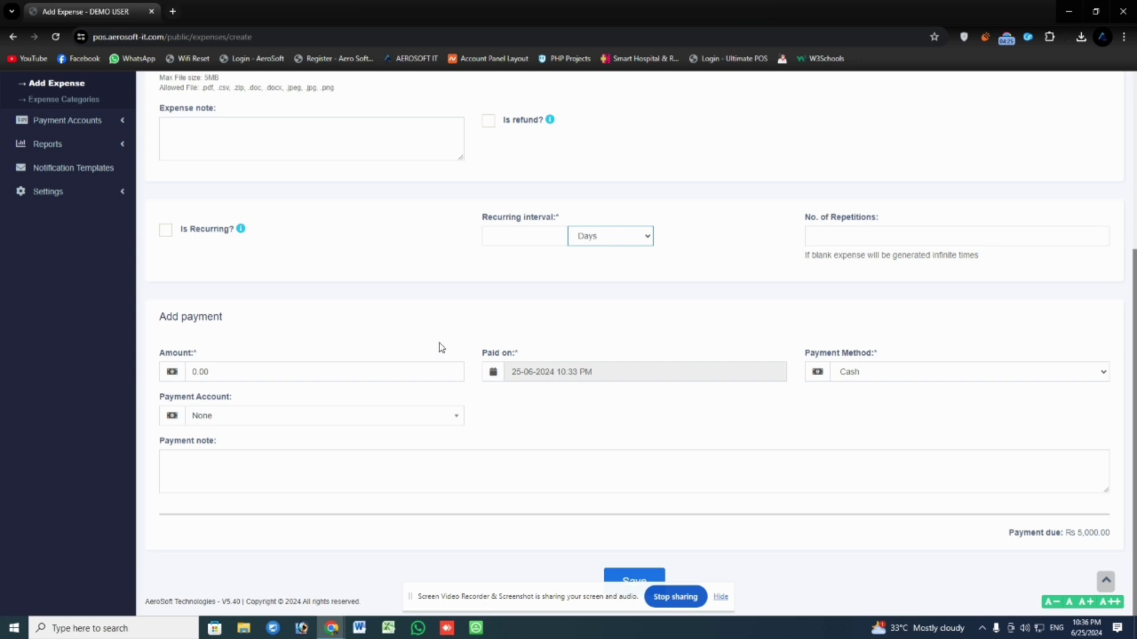
scroll(438, 347, up, 2)
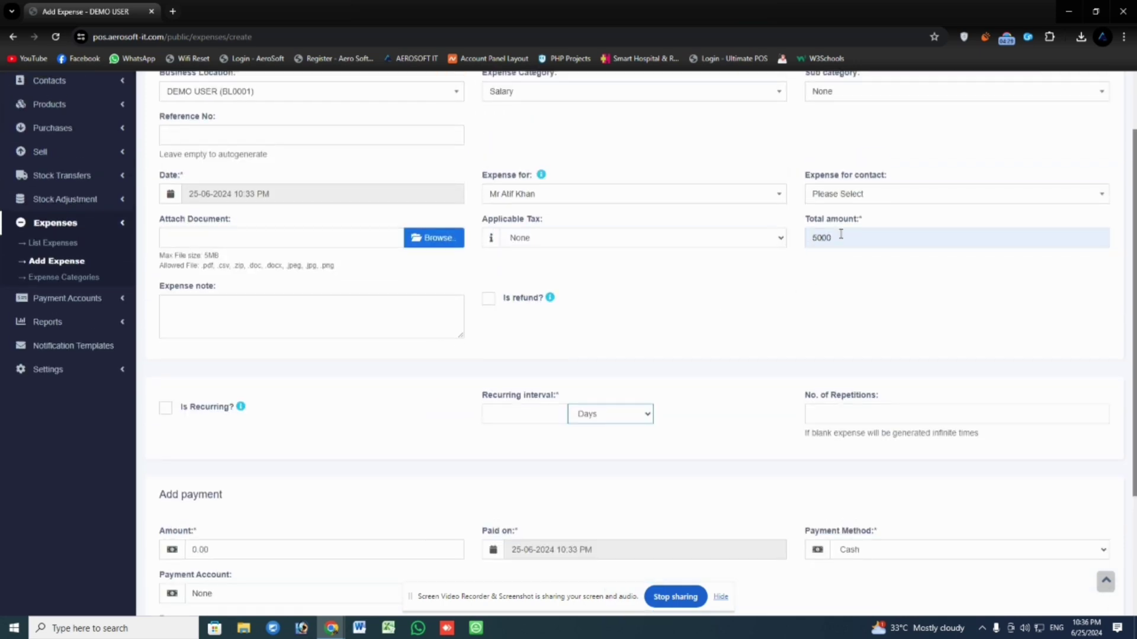
scroll(828, 243, down, 2)
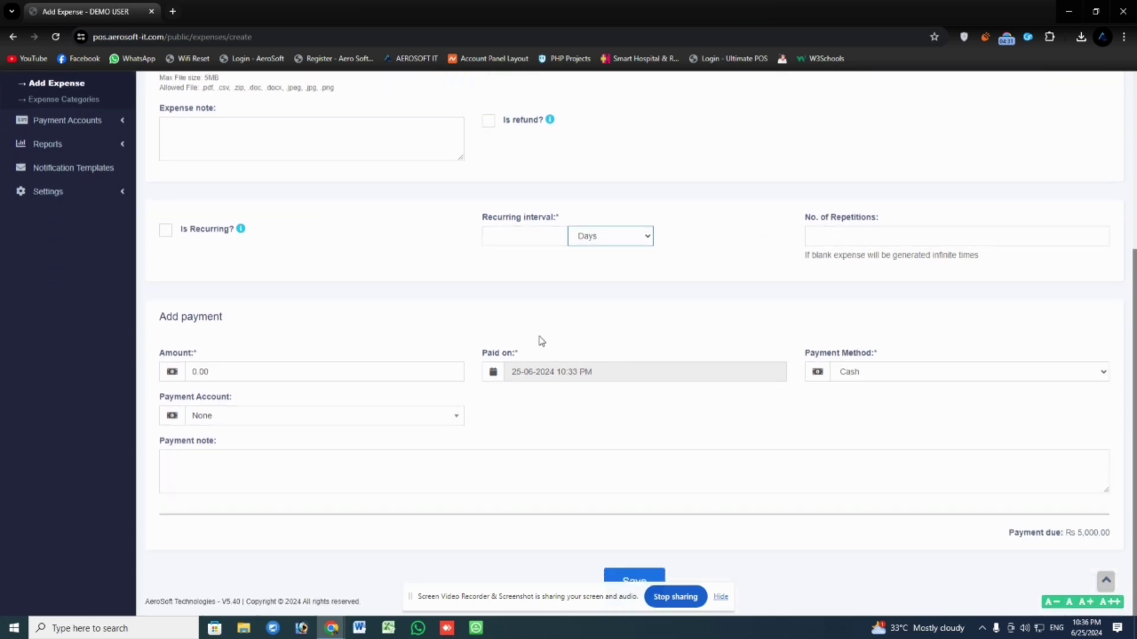
click(235, 374)
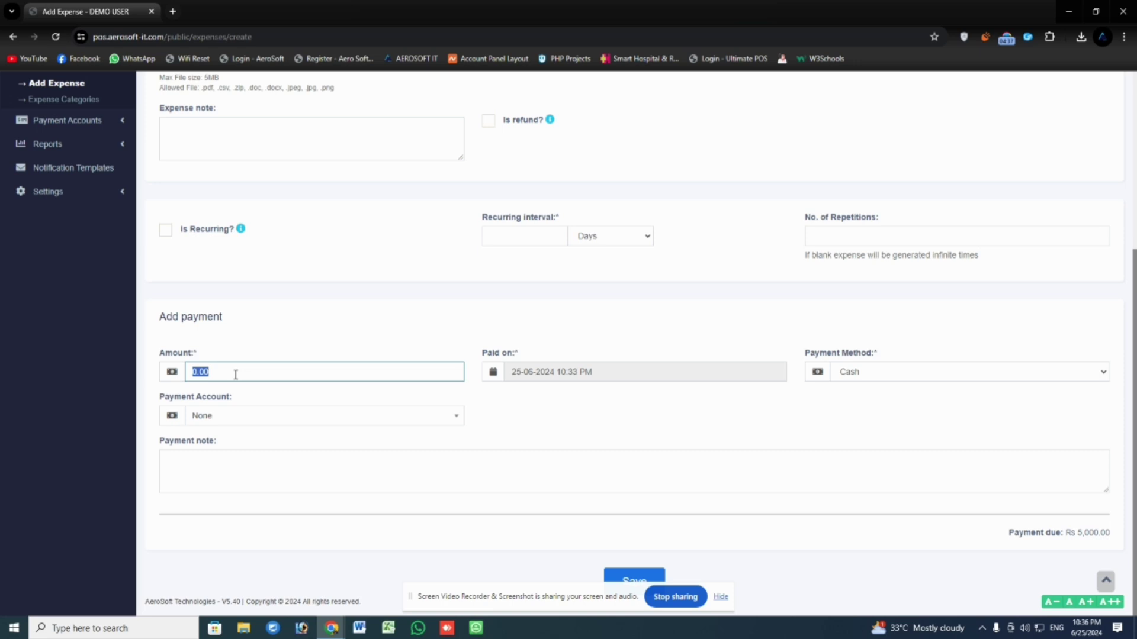
click(230, 420)
click(230, 420)
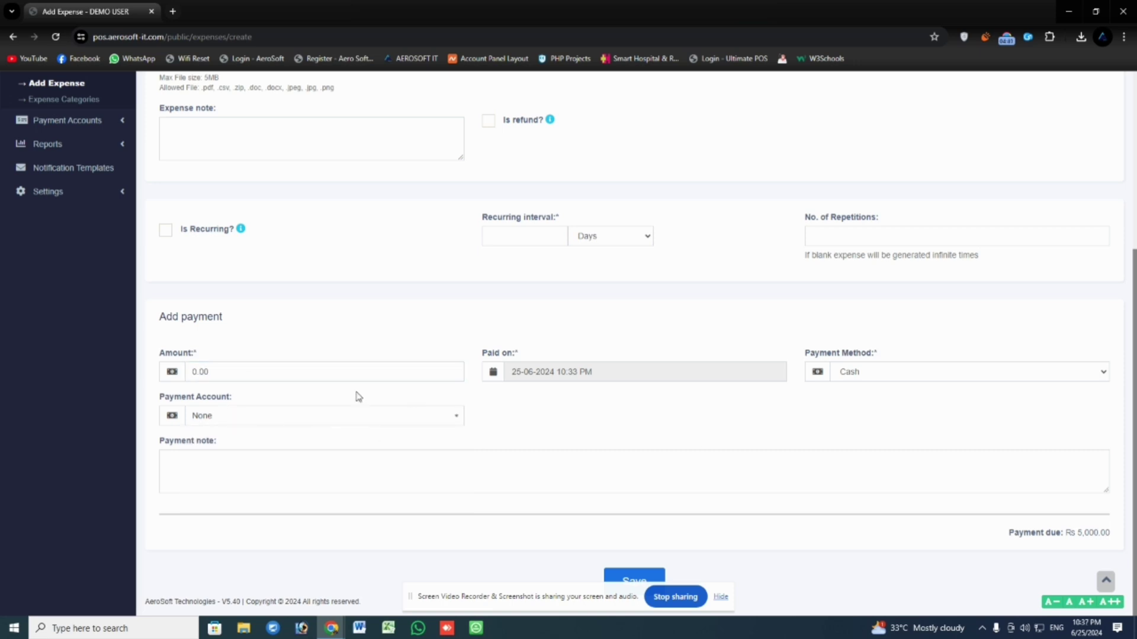
click(234, 419)
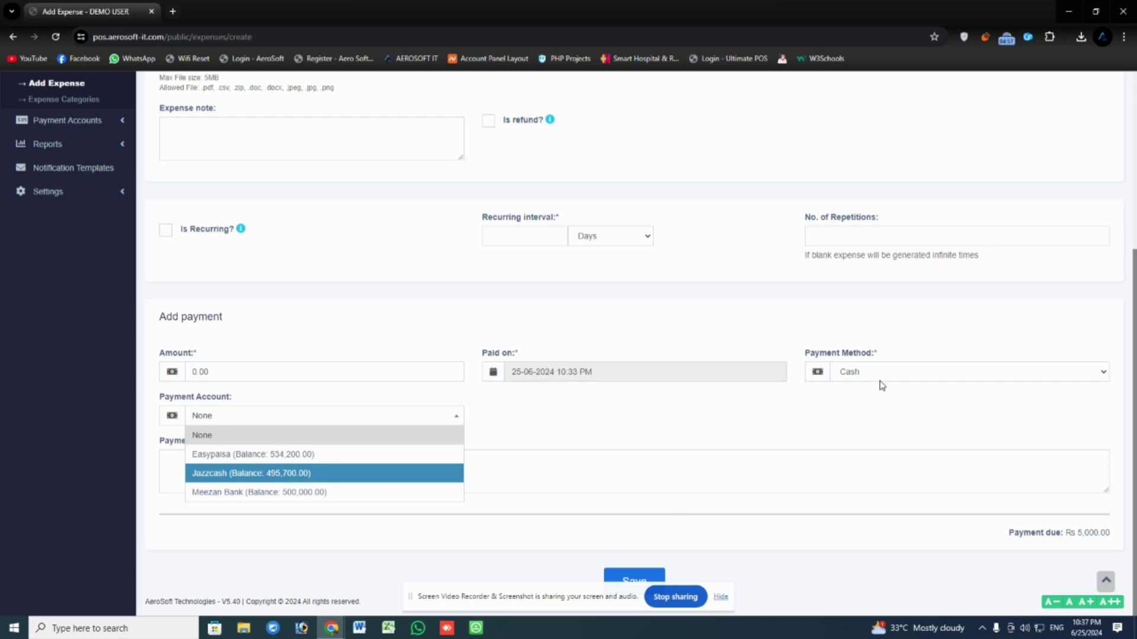
click(589, 405)
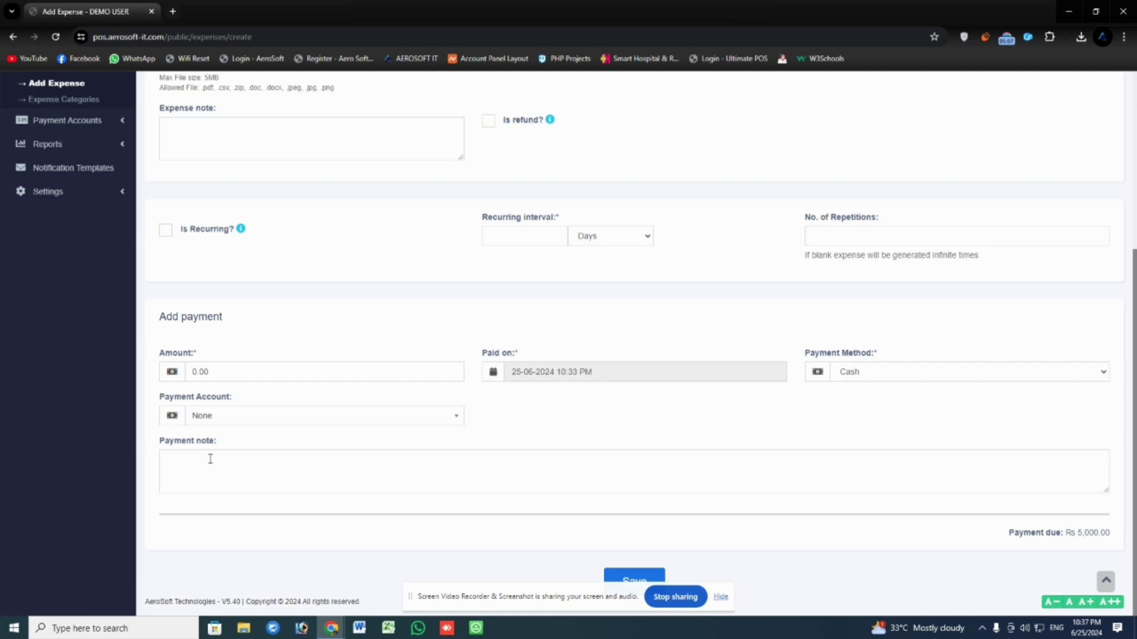
Leave the expense form without saving its changes and open the list of all expenses
click(634, 576)
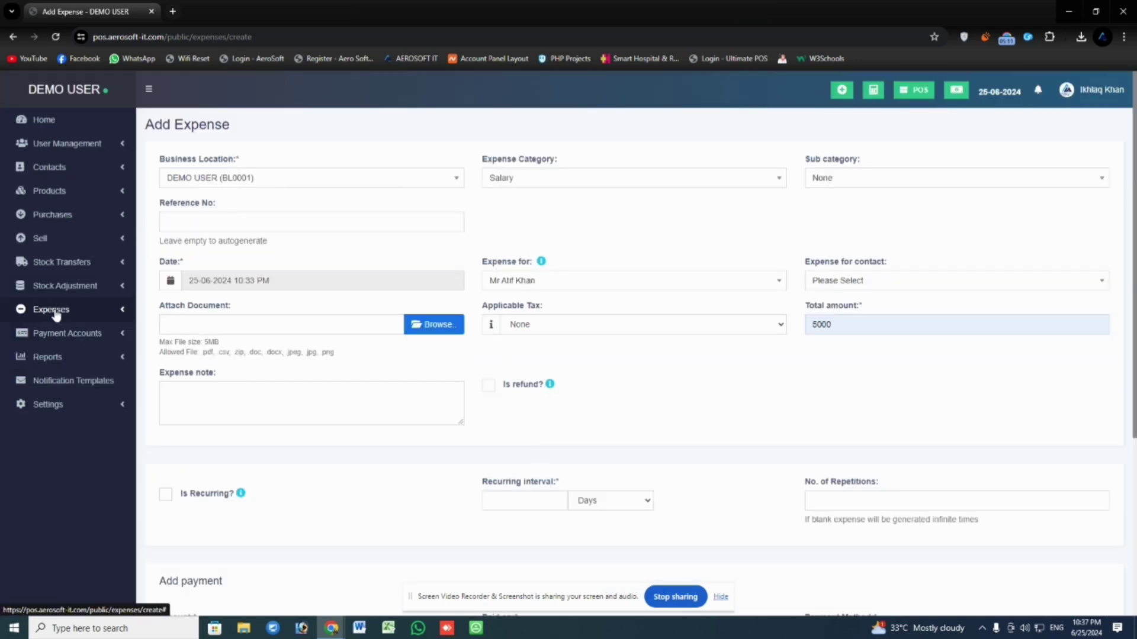
click(55, 313)
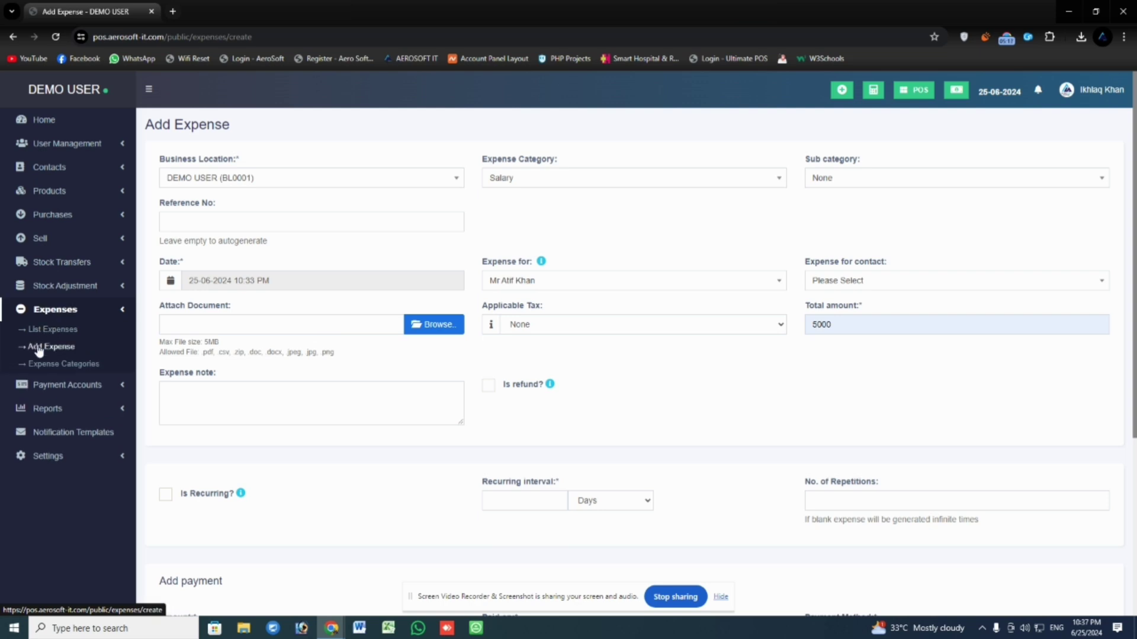
click(74, 329)
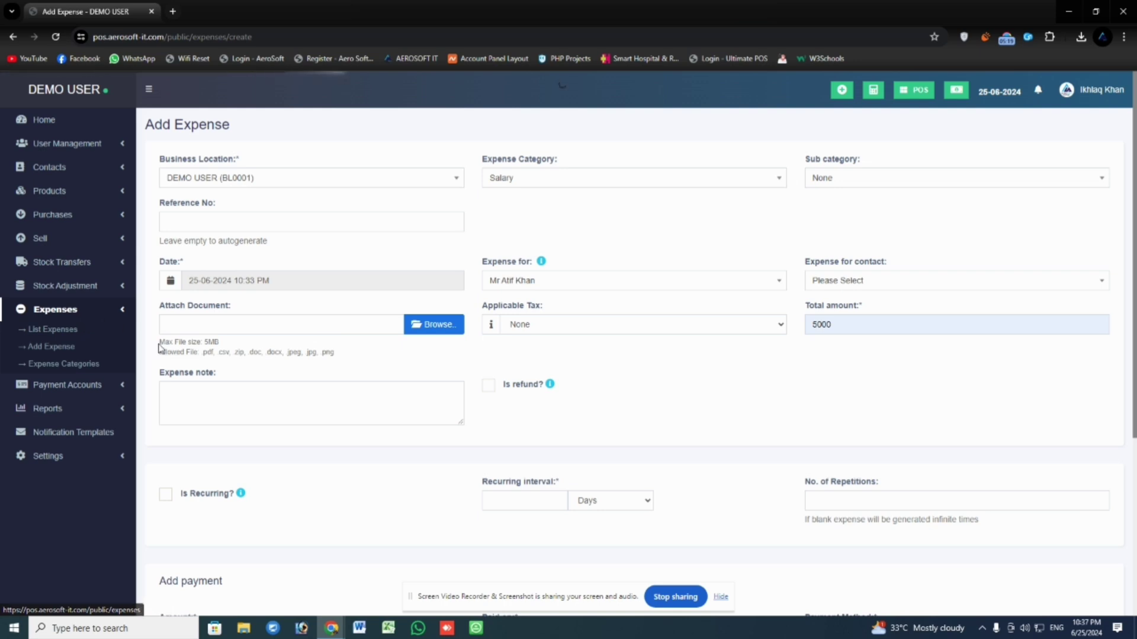
click(54, 330)
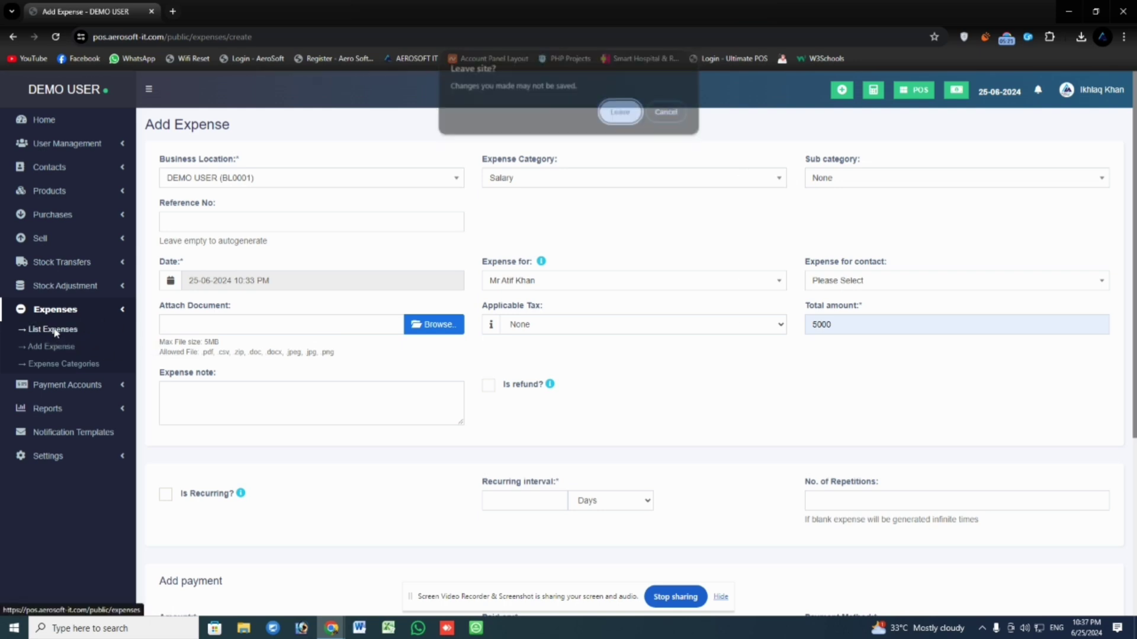
click(620, 113)
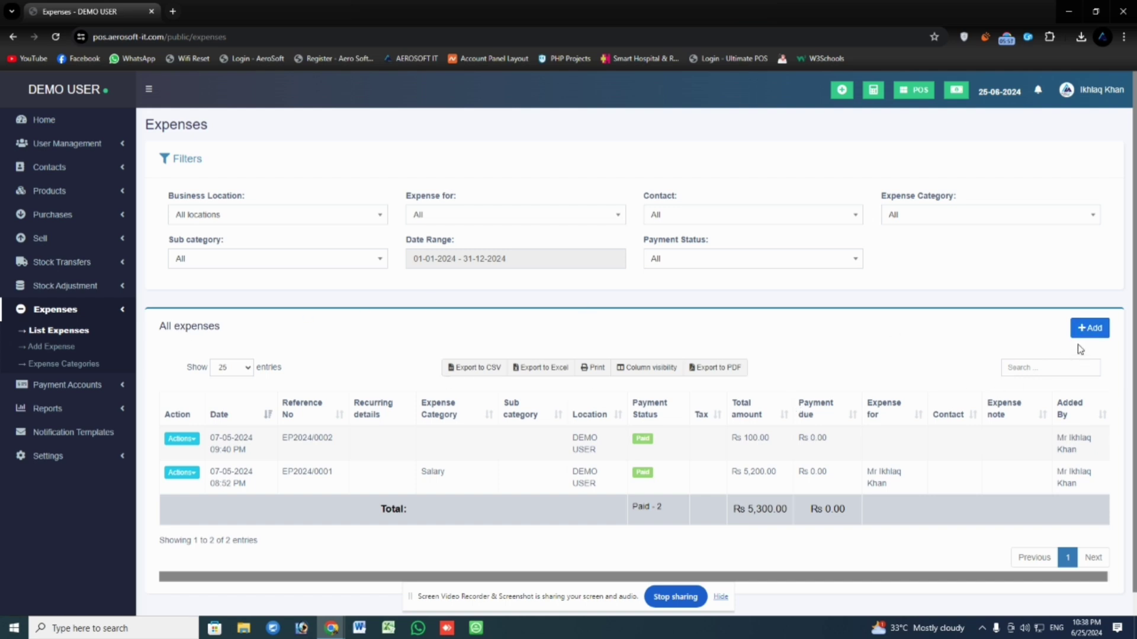
click(65, 318)
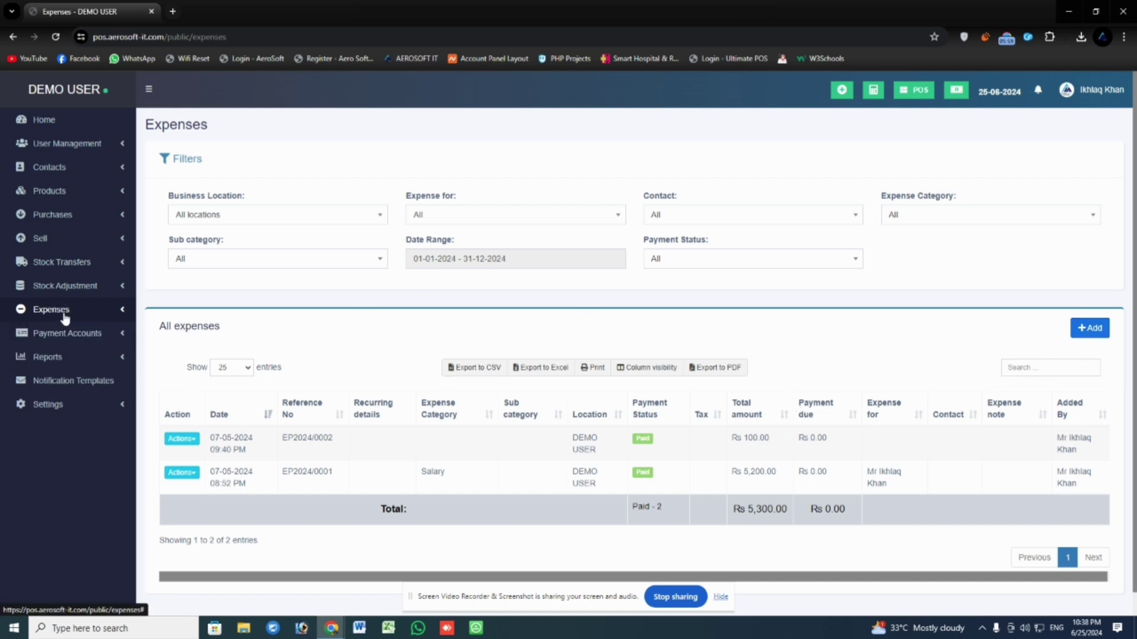